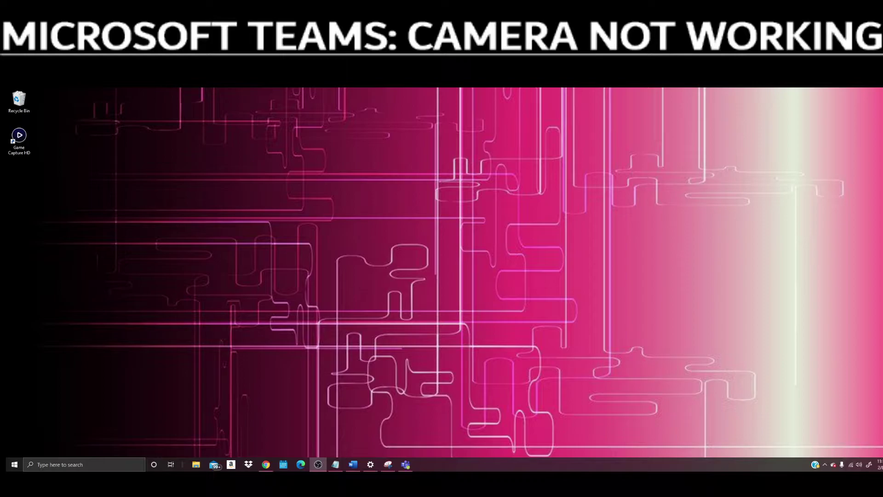
Open the Microsoft Teams permission settings and toggle the Media (Camera, microphone, speakers) permission off and back on.
left_click(405, 464)
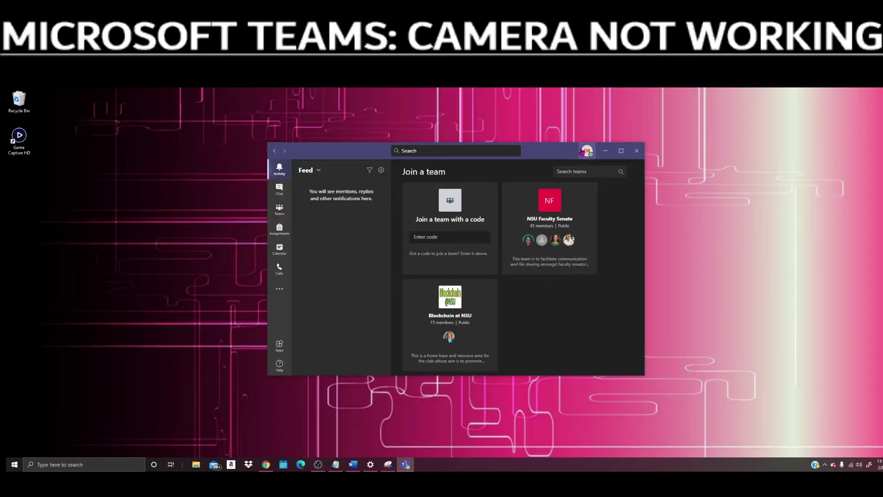
left_click(583, 152)
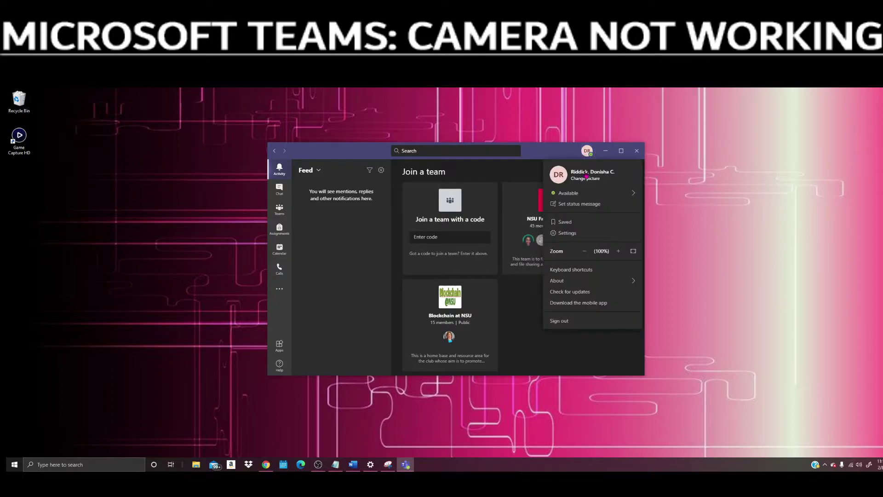
left_click(572, 231)
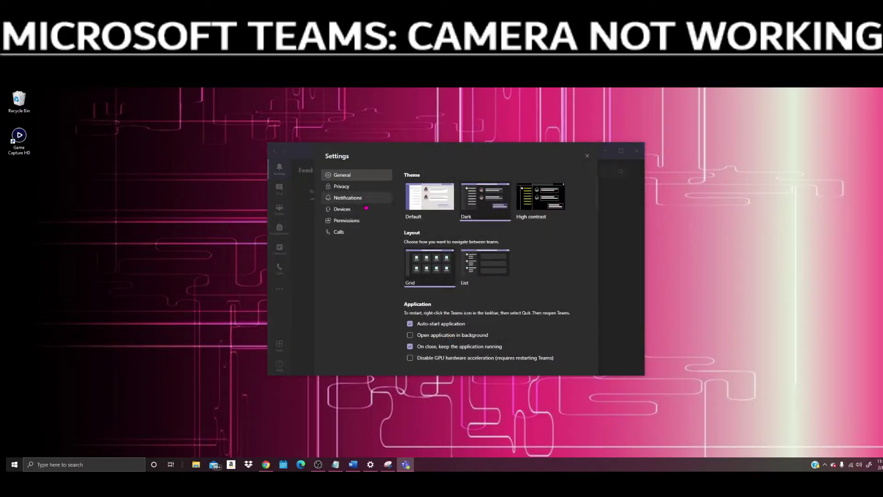
left_click(363, 221)
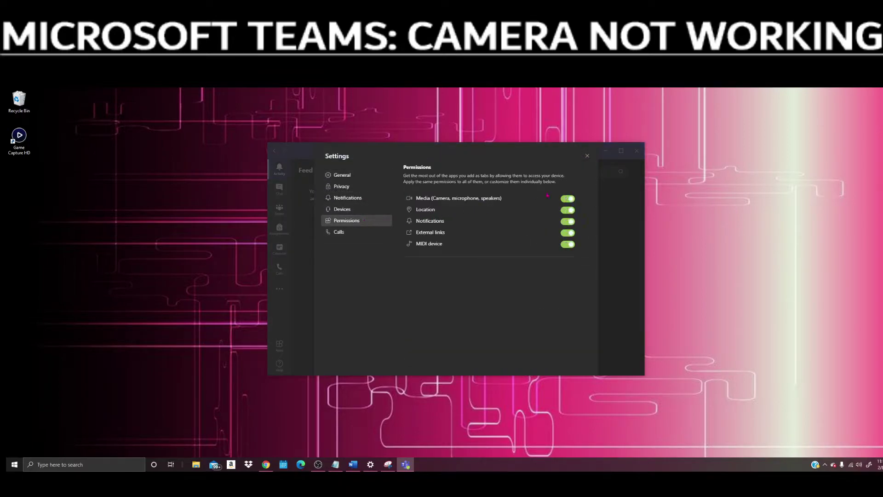
left_click(571, 199)
left_click(571, 200)
Check the camera preview and the available cameras in the Teams device settings, and close Teams.
left_click(349, 209)
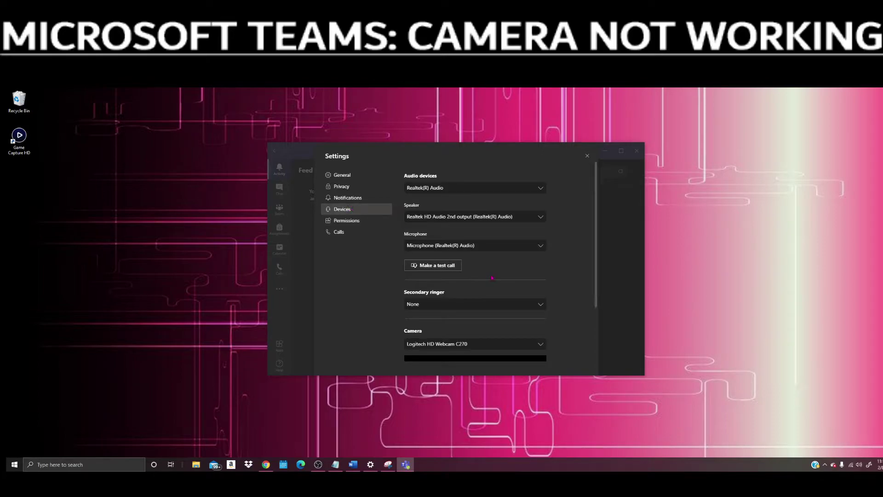
scroll(493, 279, "down", 2)
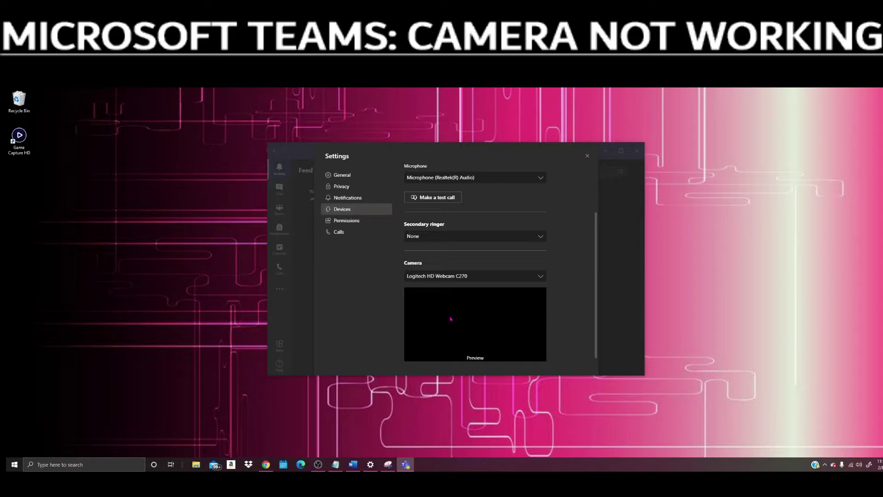
left_click(461, 276)
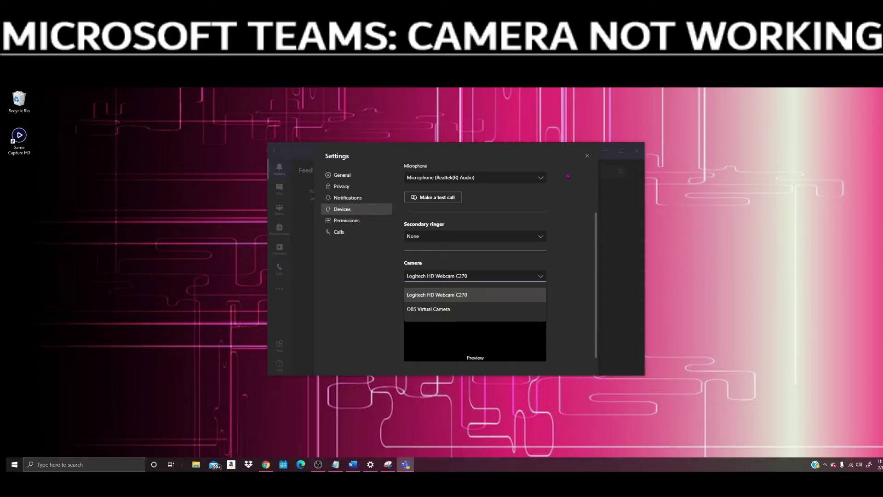
left_click(587, 156)
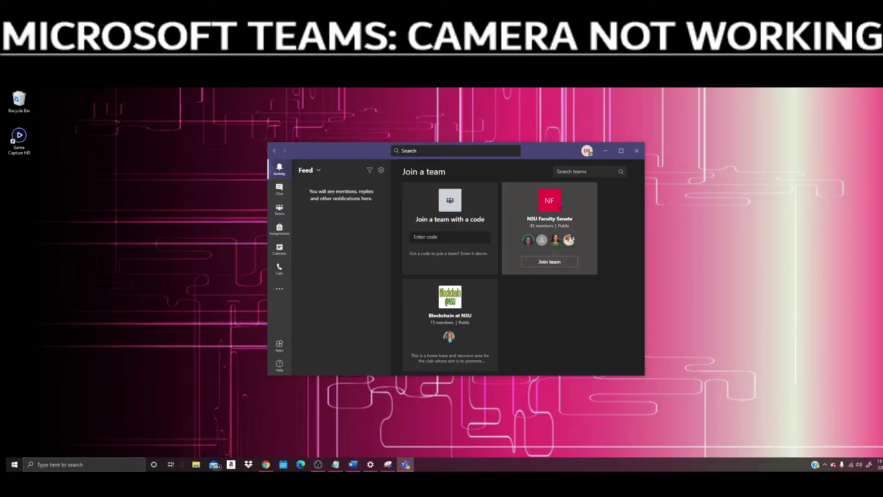
left_click(636, 150)
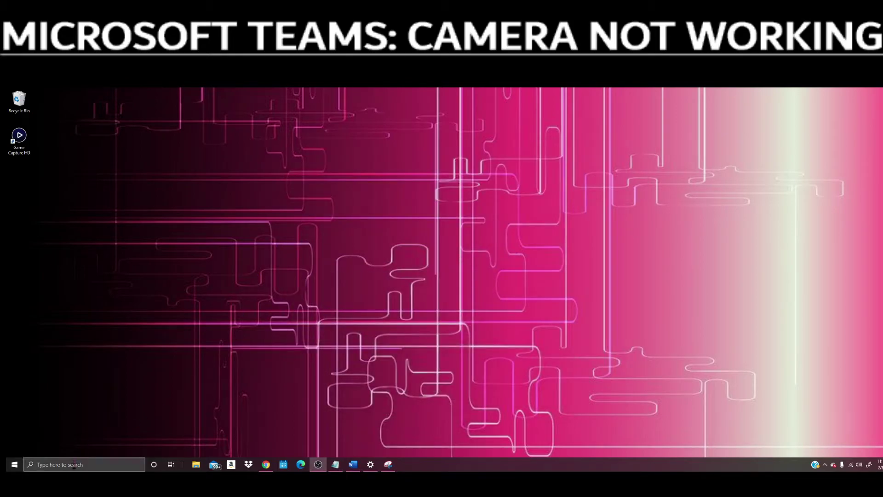
Find and open Device Manager through Windows search and expand the Sound, video and game controllers category.
left_click(68, 463)
type("DEVICE")
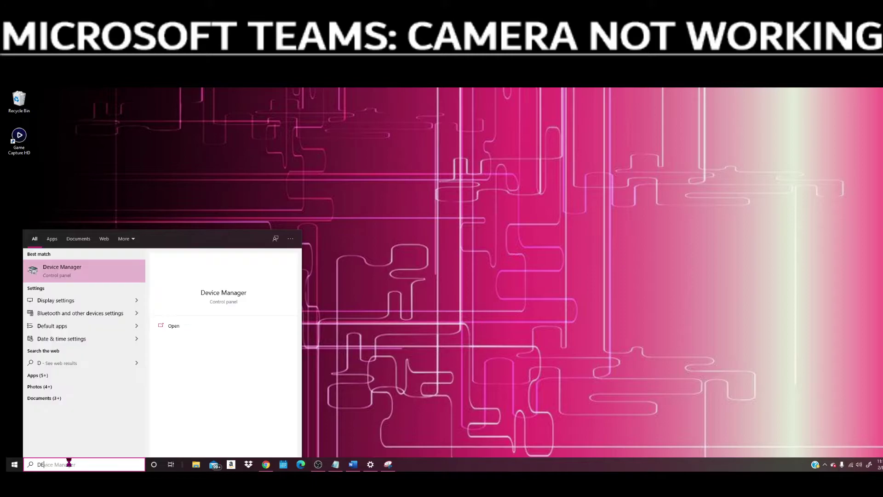
left_click(108, 274)
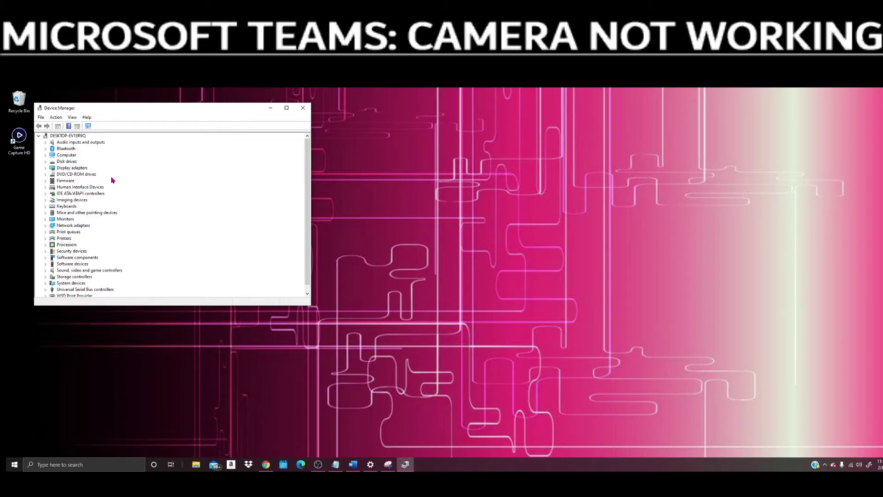
scroll(87, 221, "down", 1)
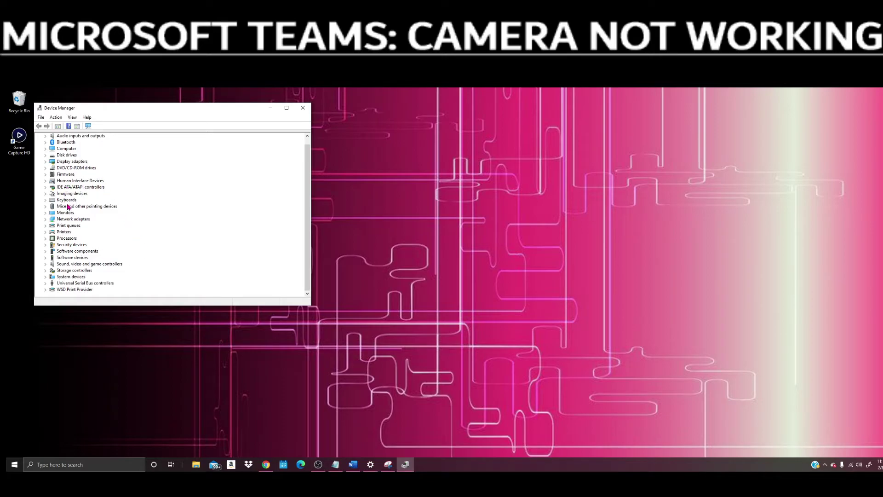
left_click(86, 266)
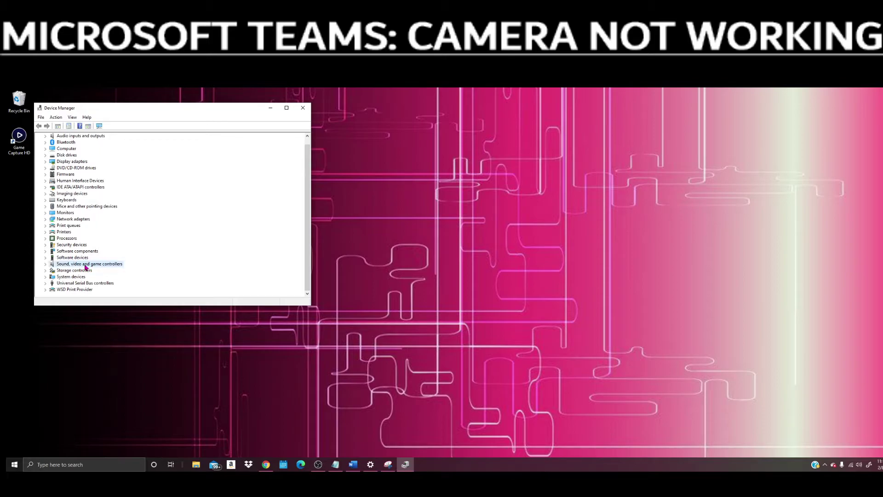
left_click(45, 264)
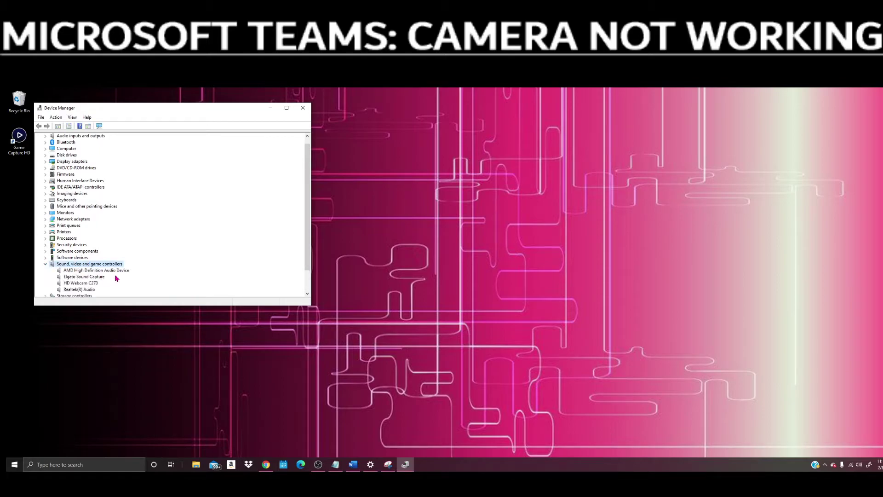
Select HD Webcam C270, bring up its device options without choosing any, and minimize Device Manager.
scroll(117, 278, "down", 2)
scroll(112, 274, "up", 2)
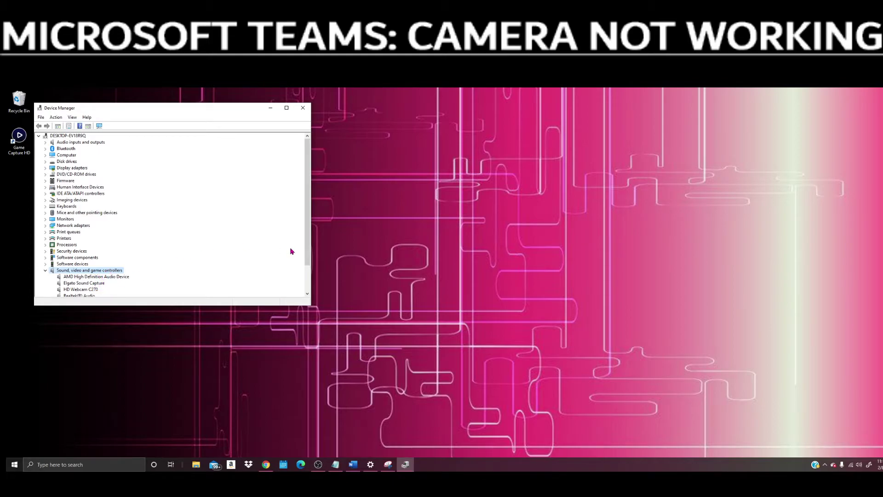
scroll(302, 257, "down", 1)
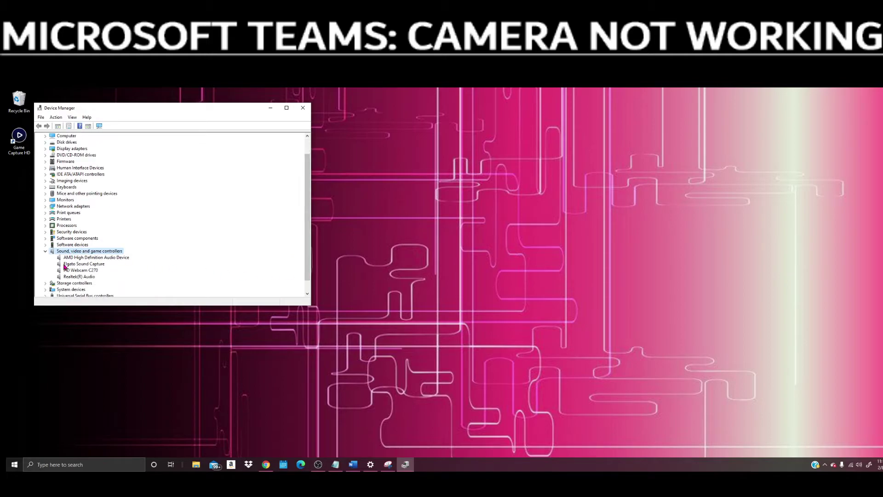
left_click(66, 270)
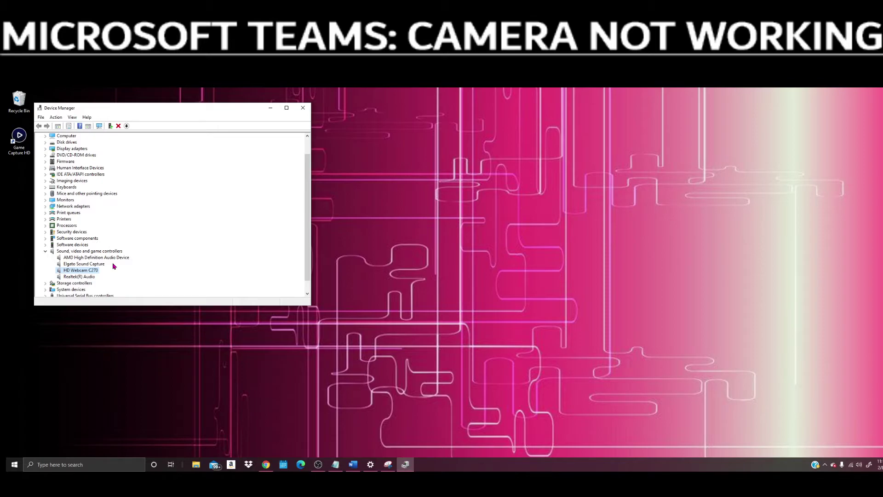
scroll(113, 267, "up", 1)
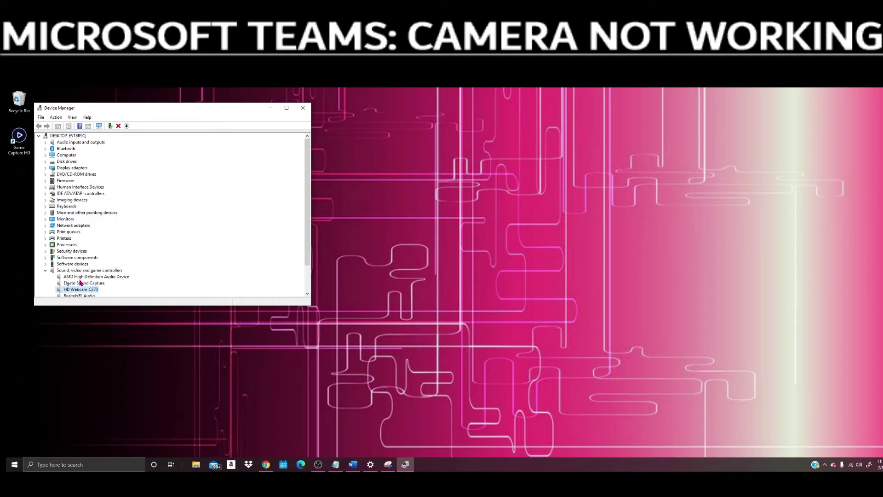
scroll(81, 283, "down", 2)
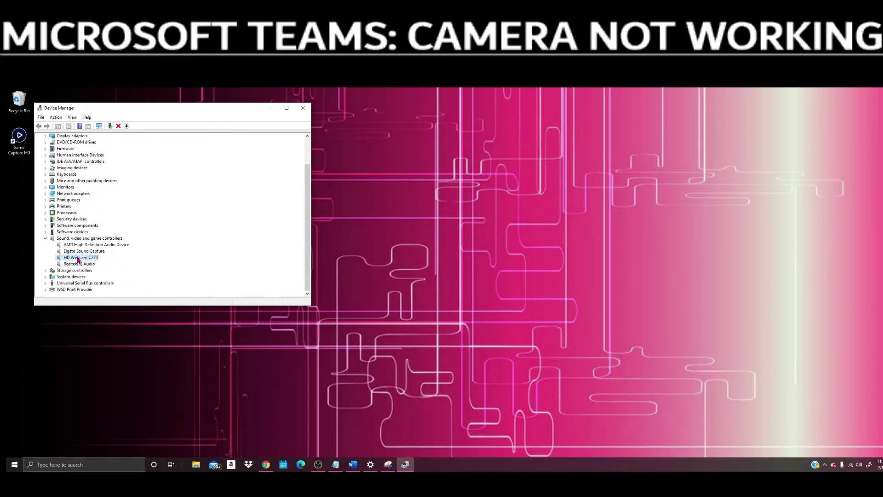
right_click(78, 258)
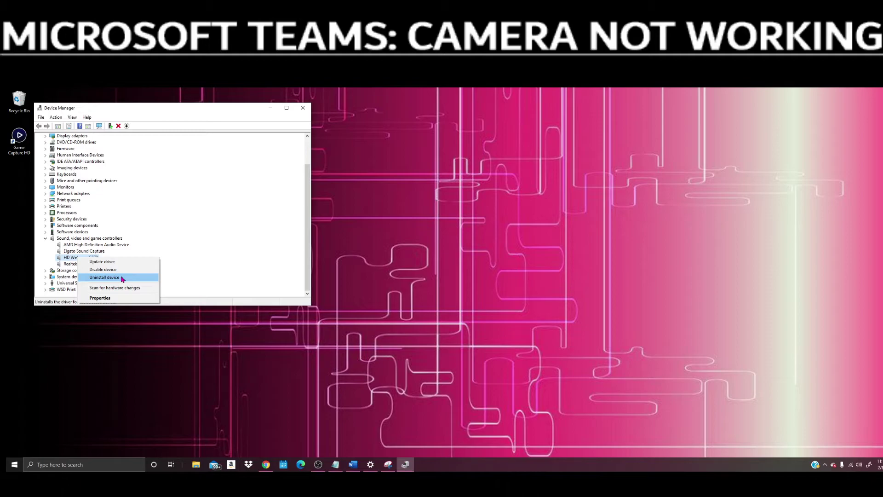
left_click(273, 112)
left_click(273, 112)
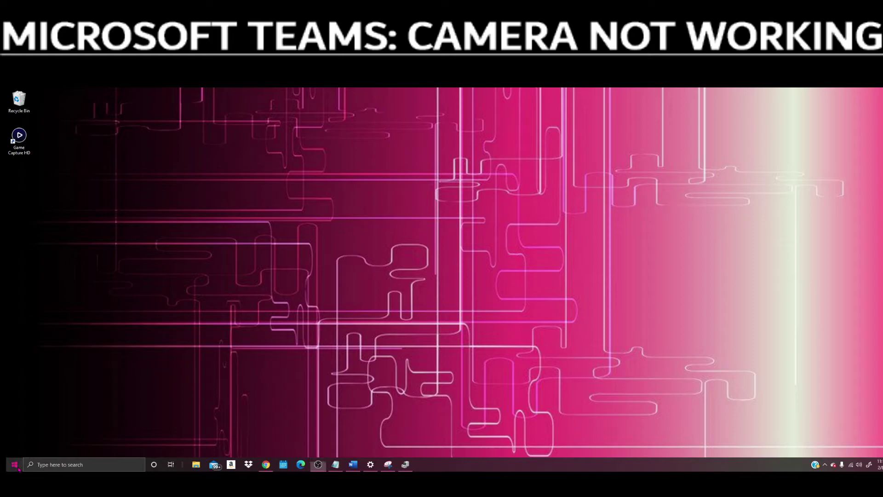
left_click(15, 465)
left_click(9, 449)
left_click(8, 450)
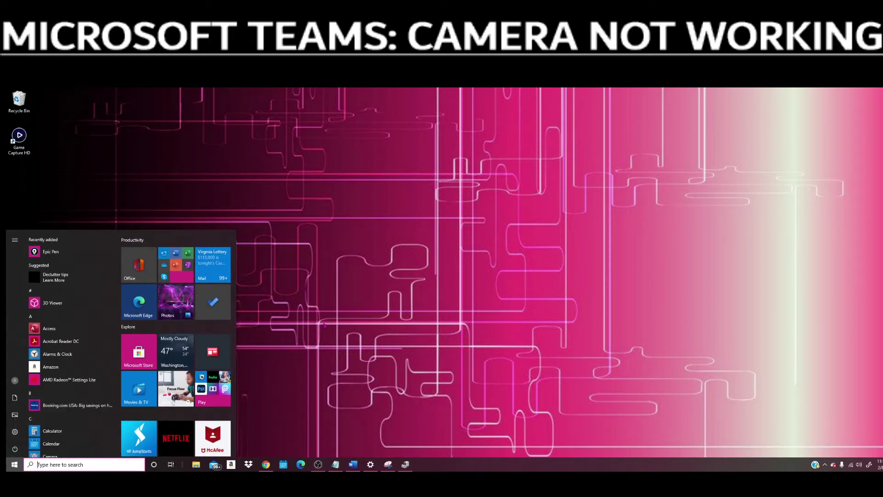
left_click(278, 234)
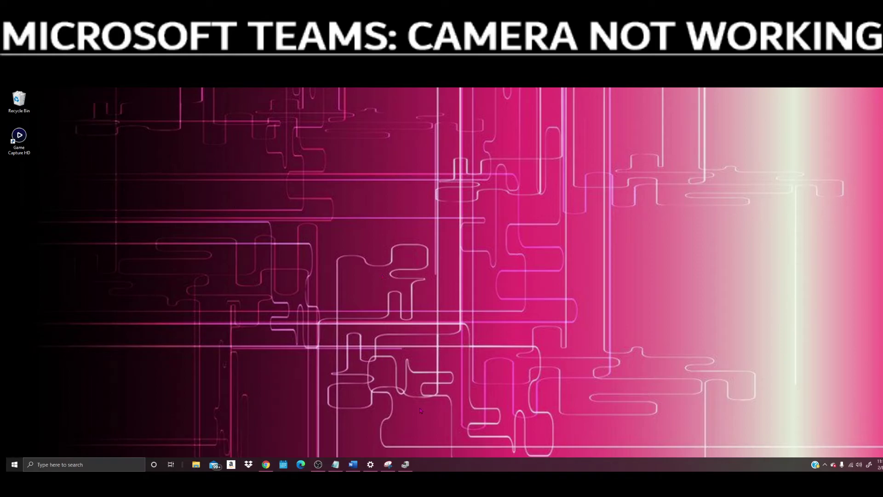
left_click(112, 466)
type("TERA")
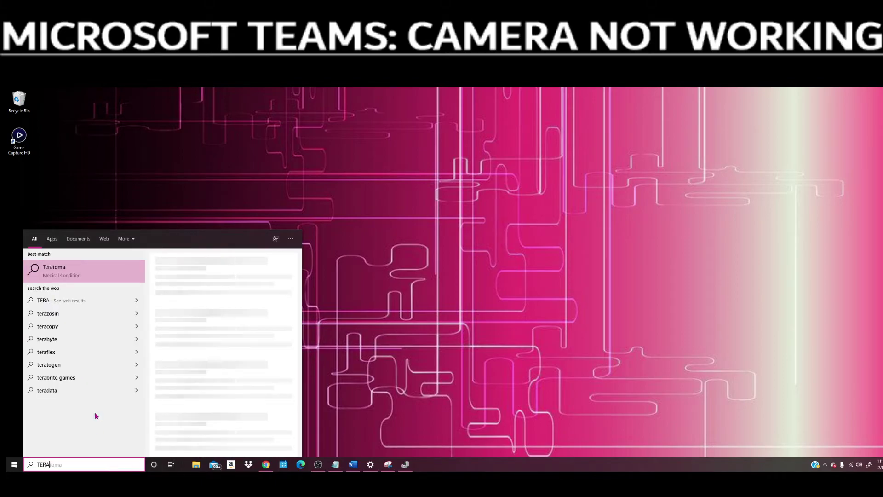
key("BackSpace")
key("BackSpace")
key("BackSpace")
key("BackSpace")
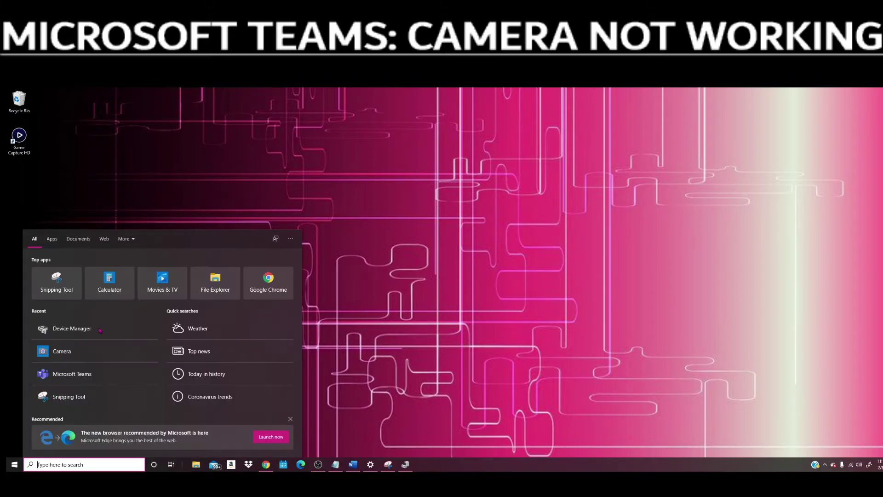
type("TEA")
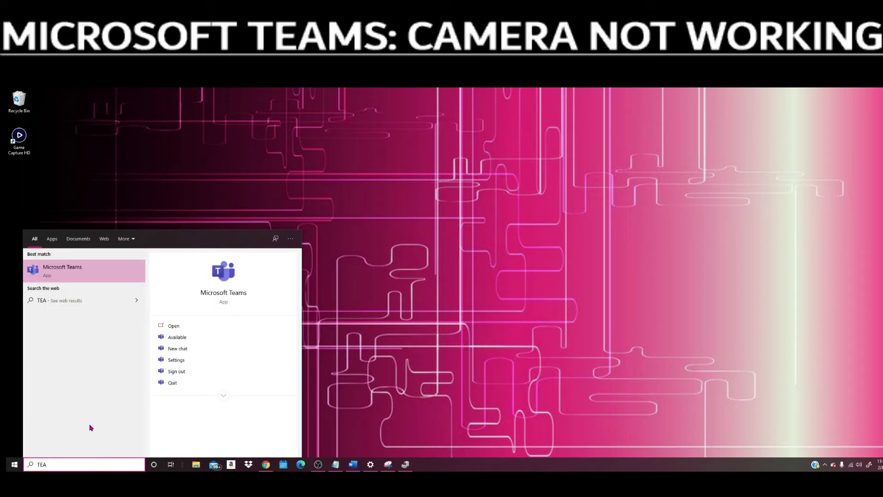
key("BackSpace")
type("ME")
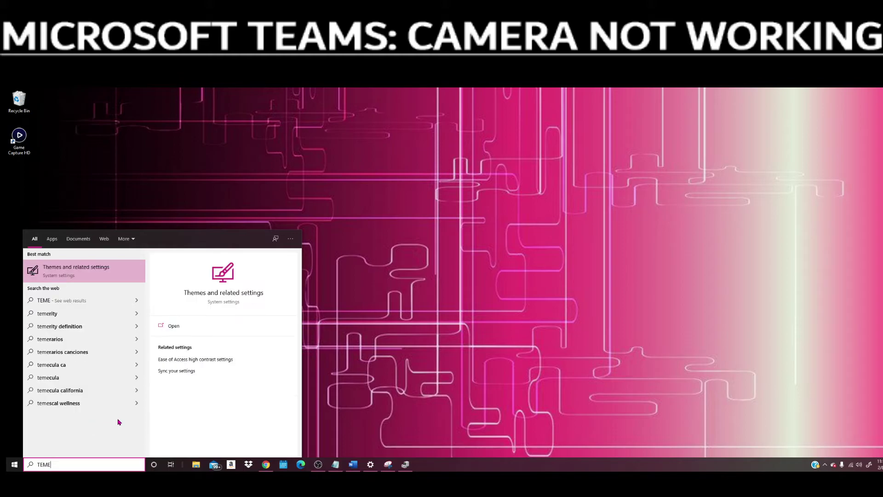
key("BackSpace")
key("BackSpace")
type("E")
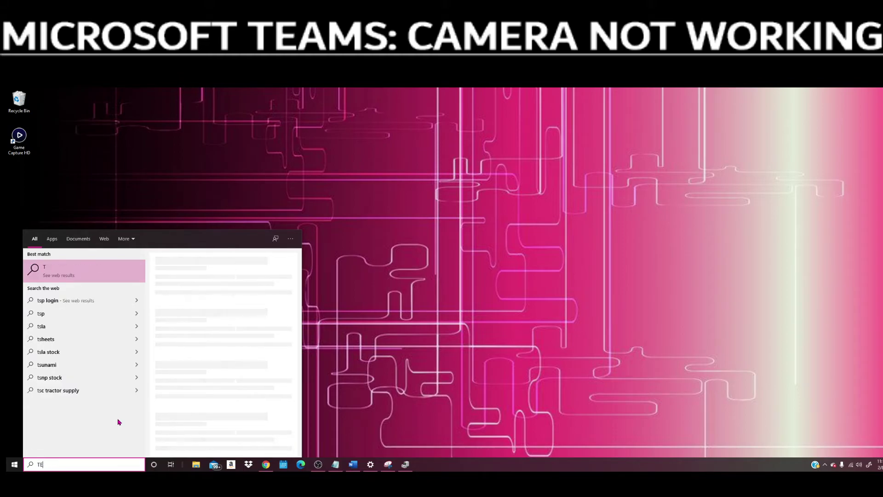
key("BackSpace")
key("BackSpace")
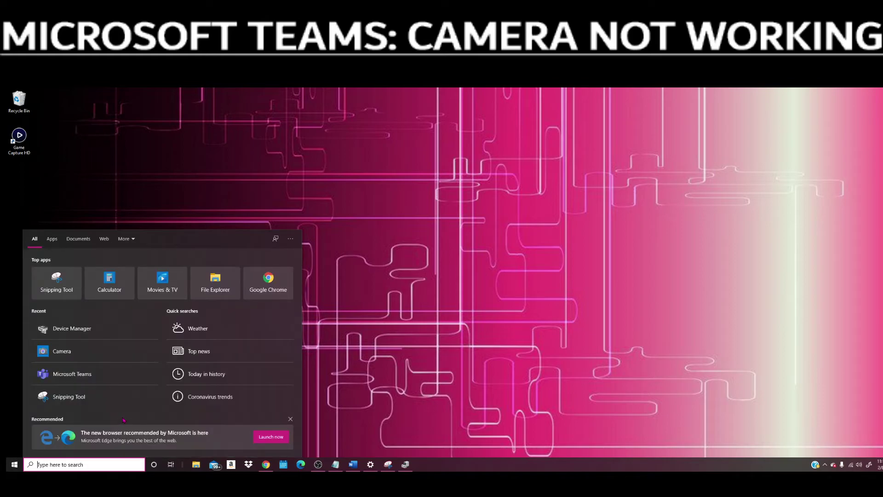
Search Windows for "TEAM" to reopen Microsoft Teams, and go to its device settings.
type("TEAM")
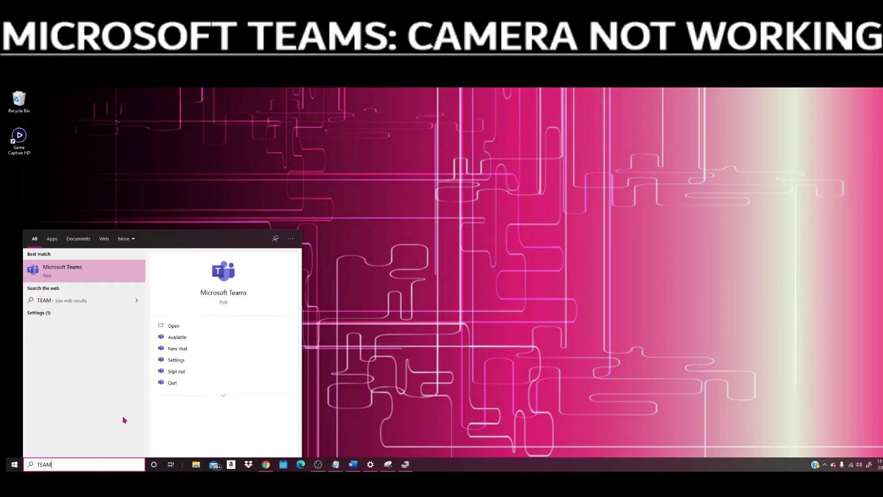
key("Return")
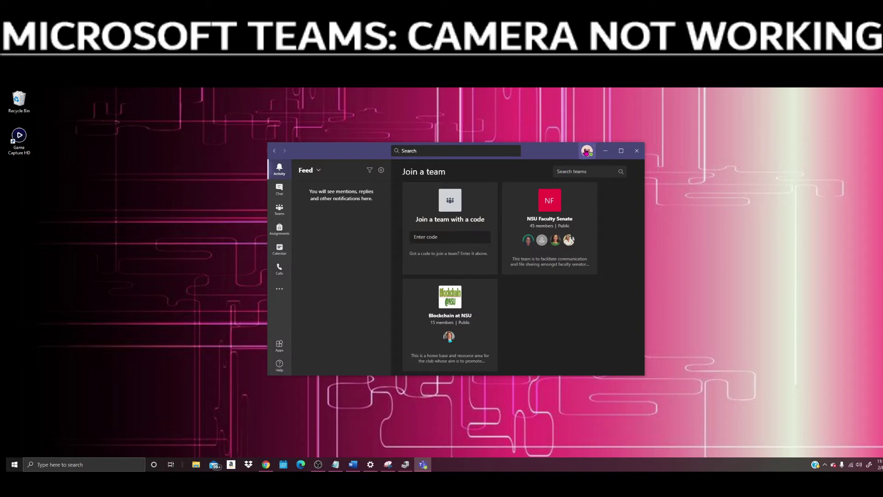
left_click(574, 232)
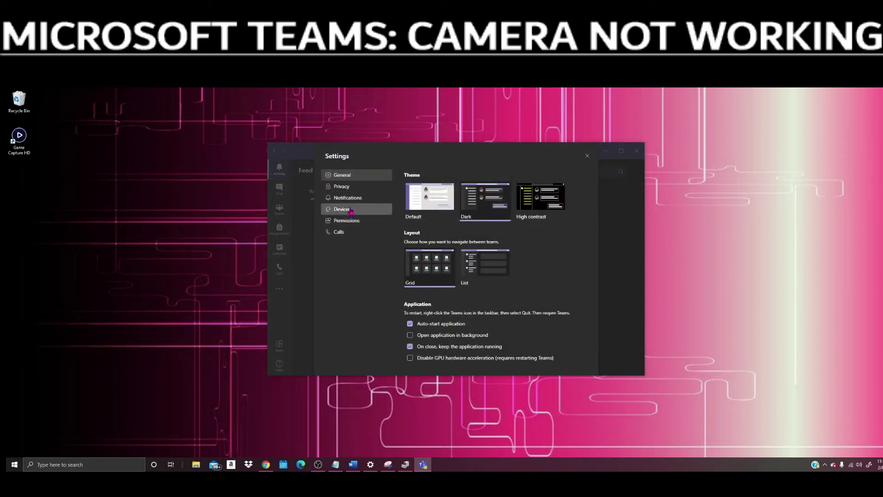
left_click(351, 212)
Review the audio devices, selected camera and camera preview, and close the Teams settings.
scroll(453, 268, "down", 2)
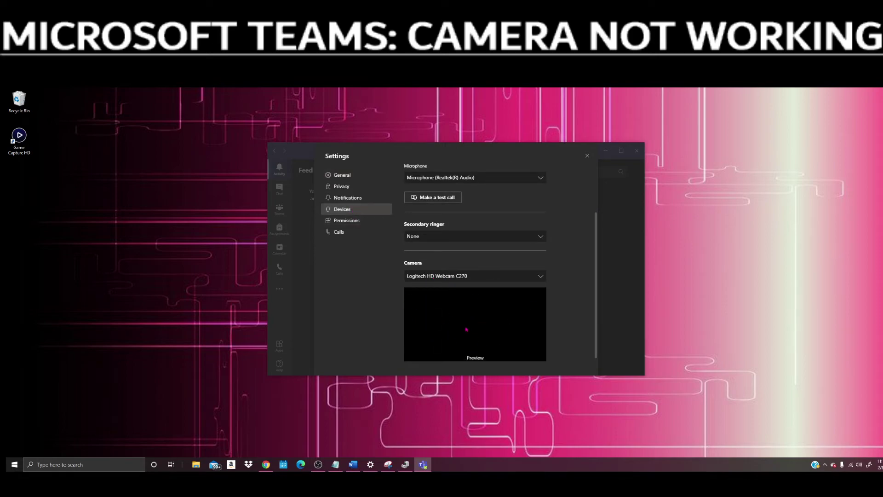
scroll(448, 301, "up", 2)
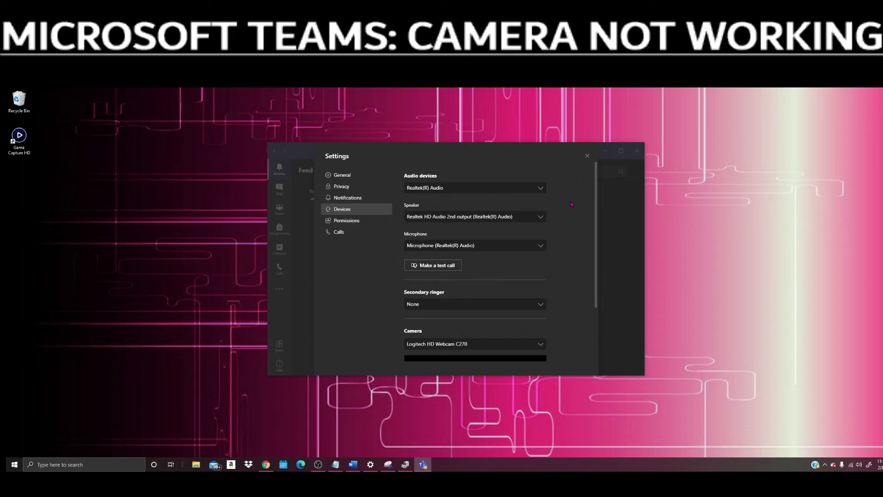
scroll(506, 282, "down", 3)
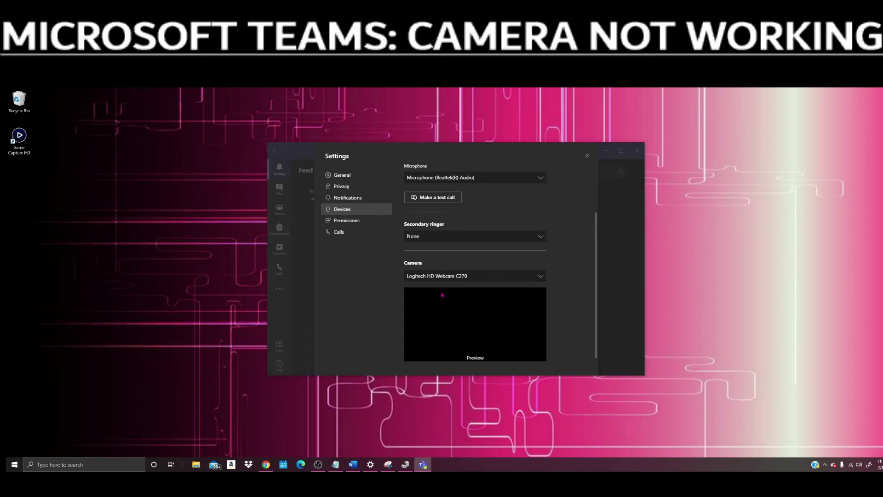
left_click(587, 156)
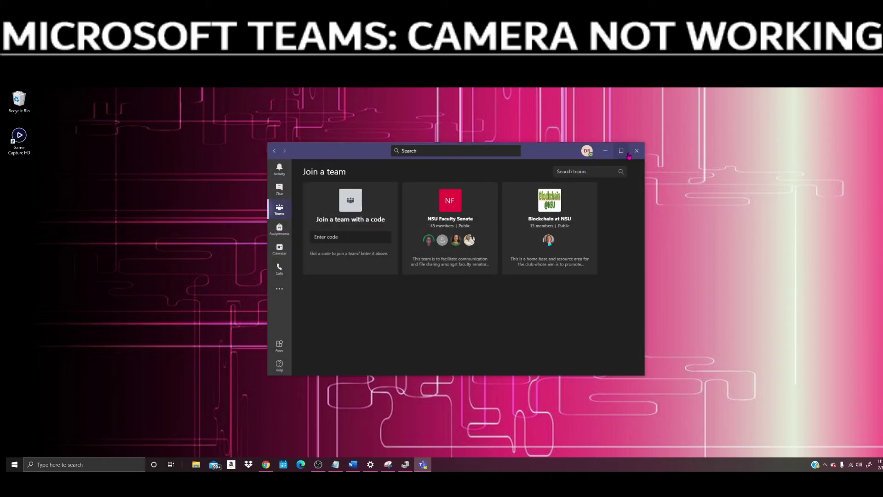